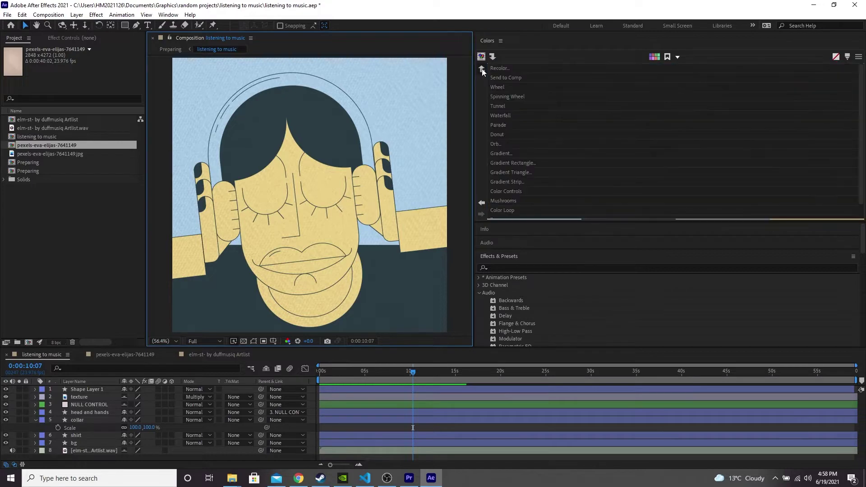
Start recoloring the composition with the Recolor tool and try several random shuffles of its colors
left_click(493, 69)
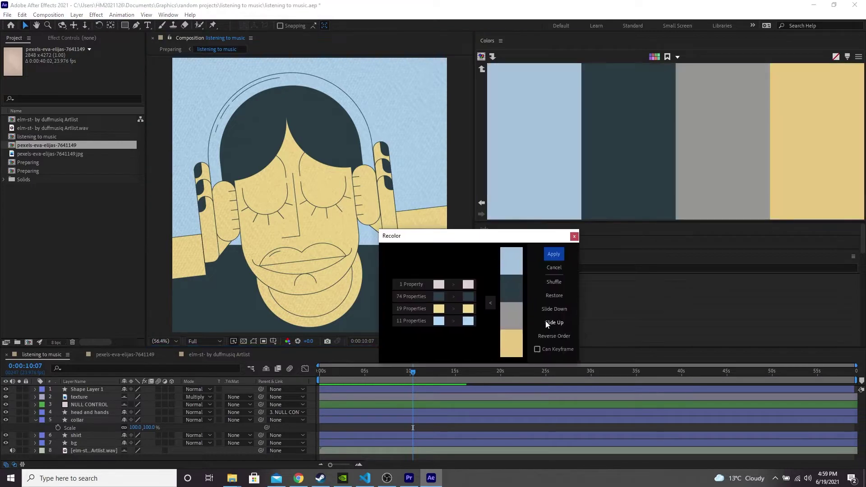
left_click(552, 282)
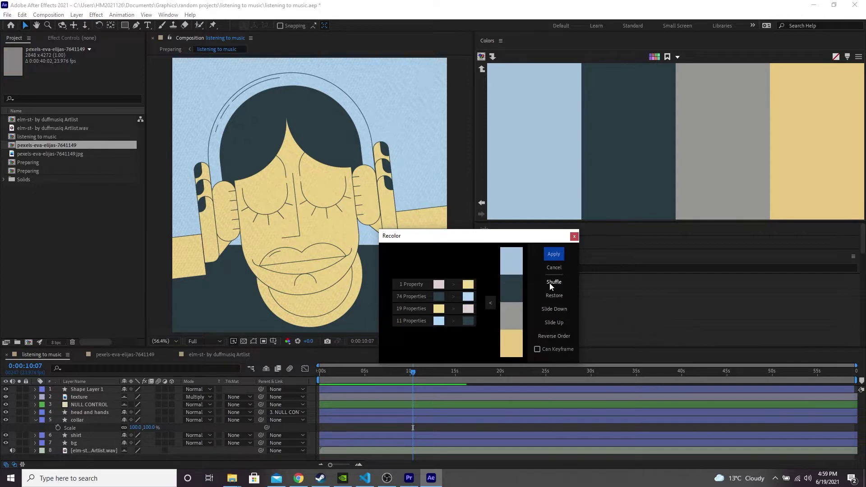
left_click(550, 283)
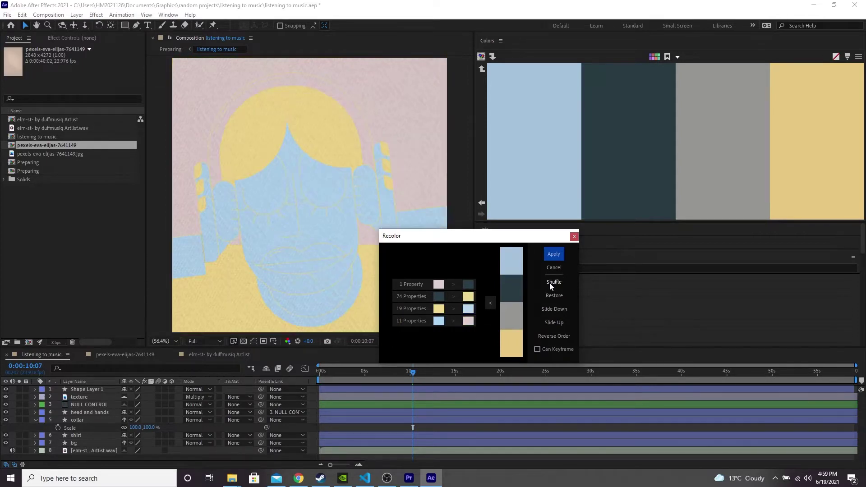
left_click(550, 283)
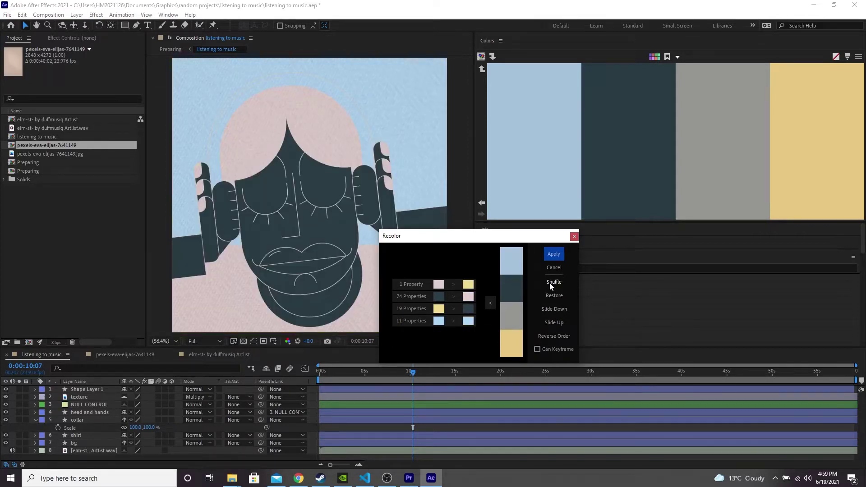
left_click(550, 283)
left_click(549, 283)
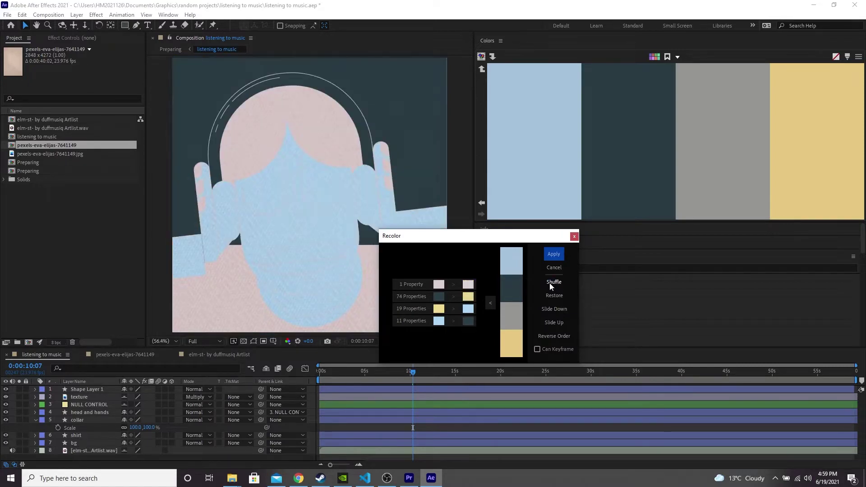
left_click(550, 283)
left_click(549, 283)
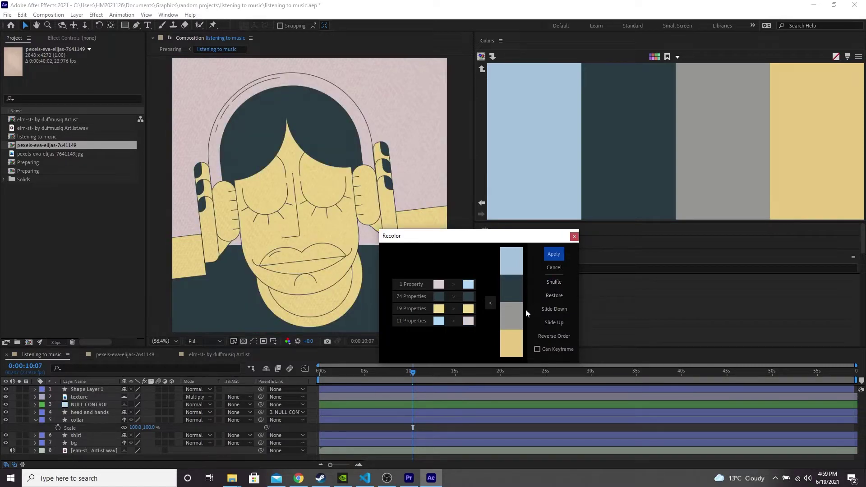
Try sliding the color assignments down and up and reversing their order in Recolor, and cancel the recoloring
left_click(553, 309)
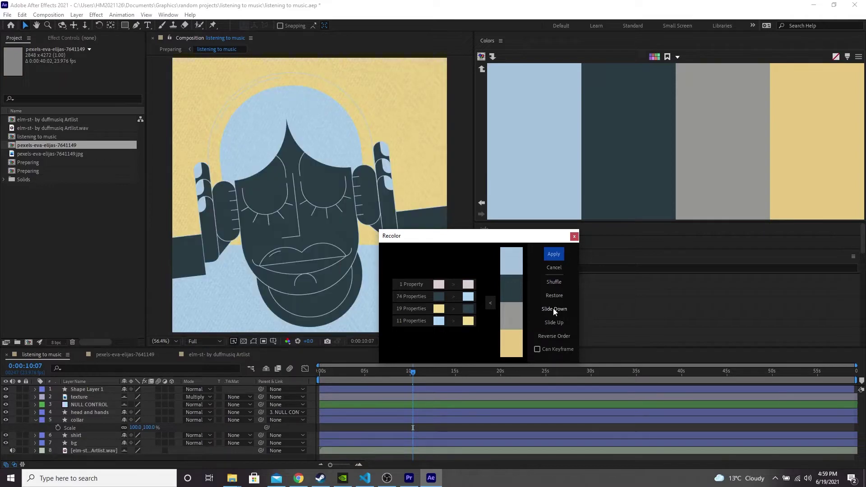
left_click(554, 309)
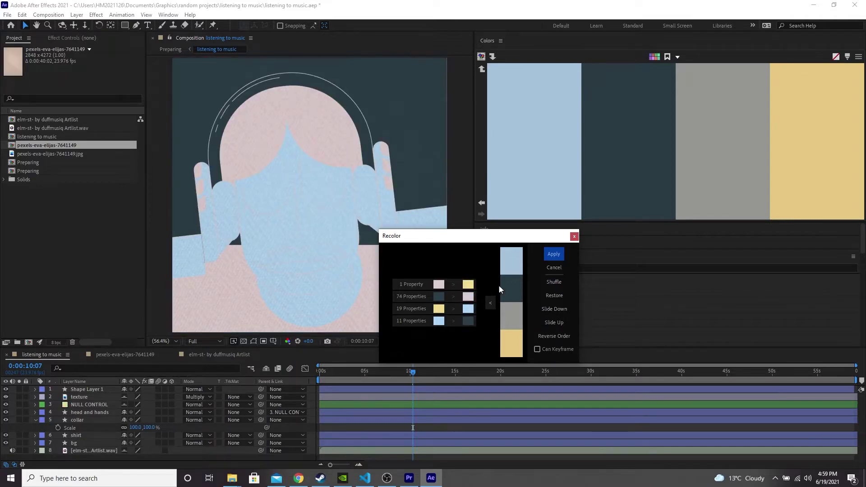
left_click(563, 305)
left_click(562, 305)
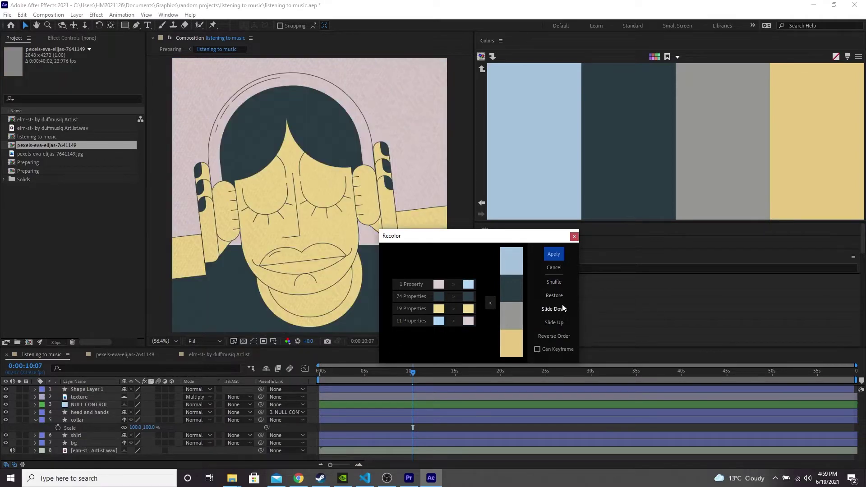
left_click(562, 305)
left_click(563, 305)
left_click(562, 305)
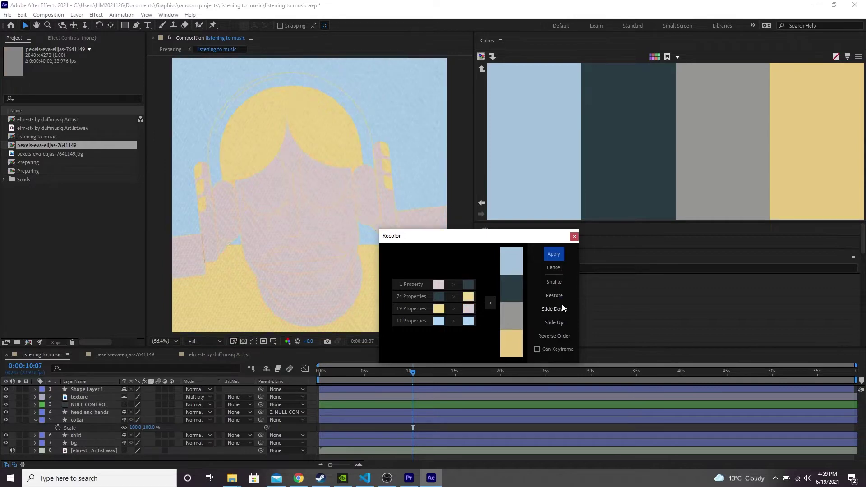
left_click(562, 305)
left_click(555, 322)
left_click(554, 322)
left_click(554, 323)
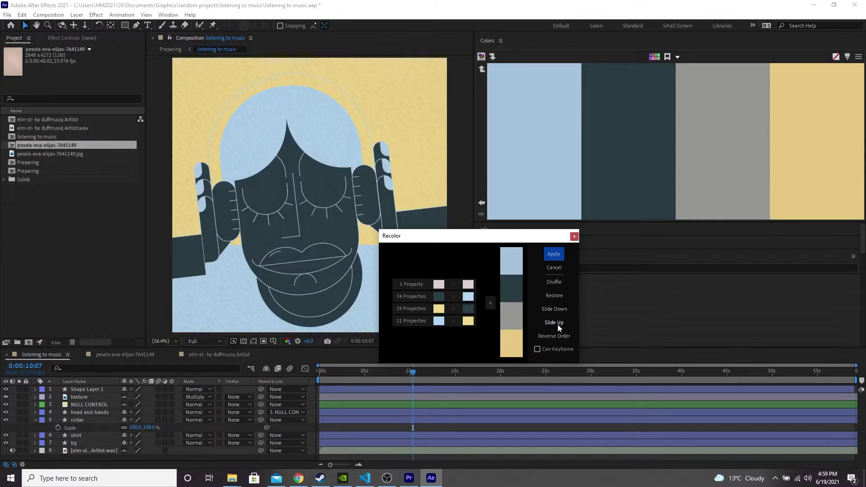
left_click(561, 340)
left_click(560, 340)
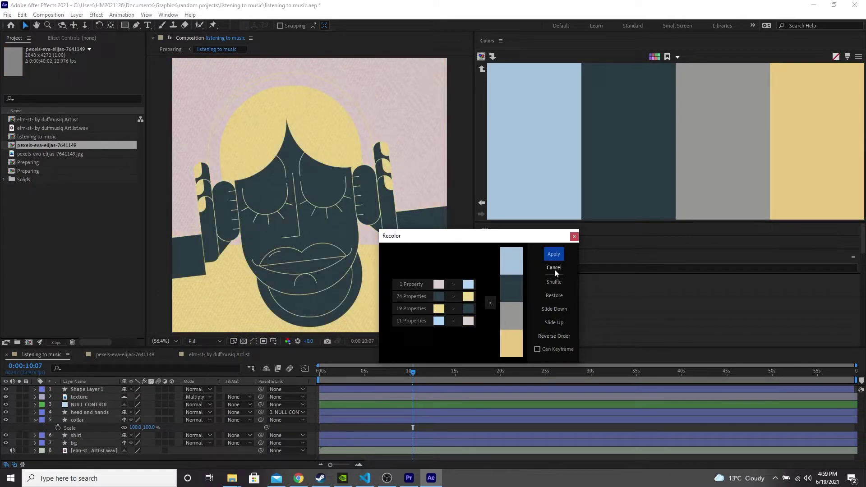
left_click(555, 268)
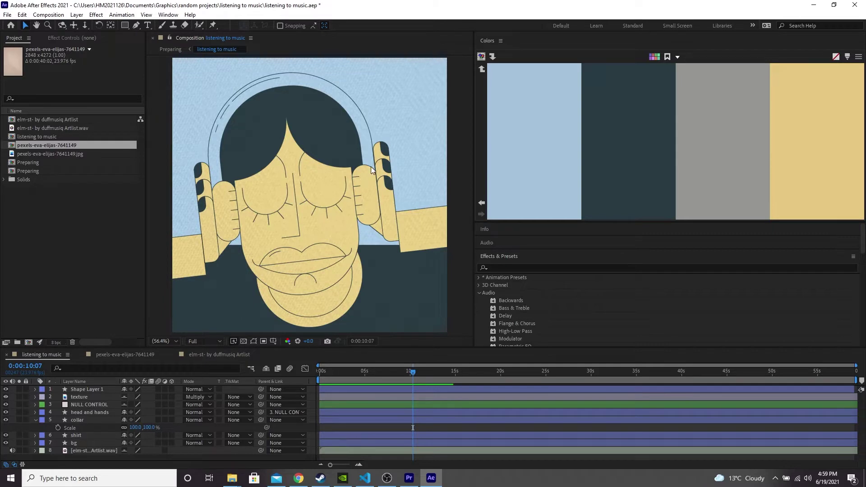
Load a new four-color palette, assign its swatches to the composition's color groups with Recolor, and shuffle the assignment
left_click(654, 57)
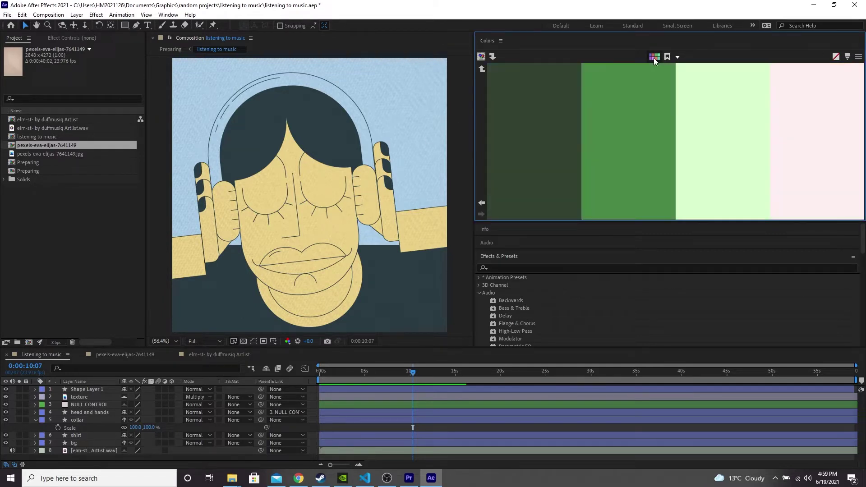
left_click(482, 68)
left_click(499, 69)
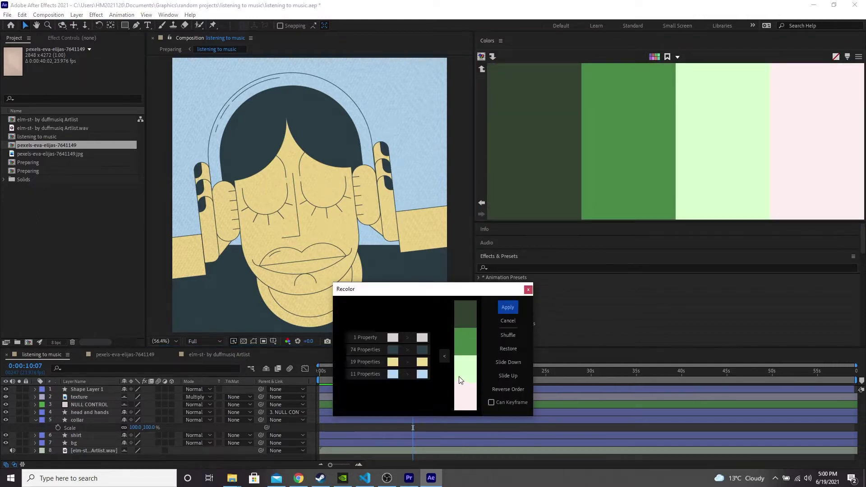
left_click(445, 357)
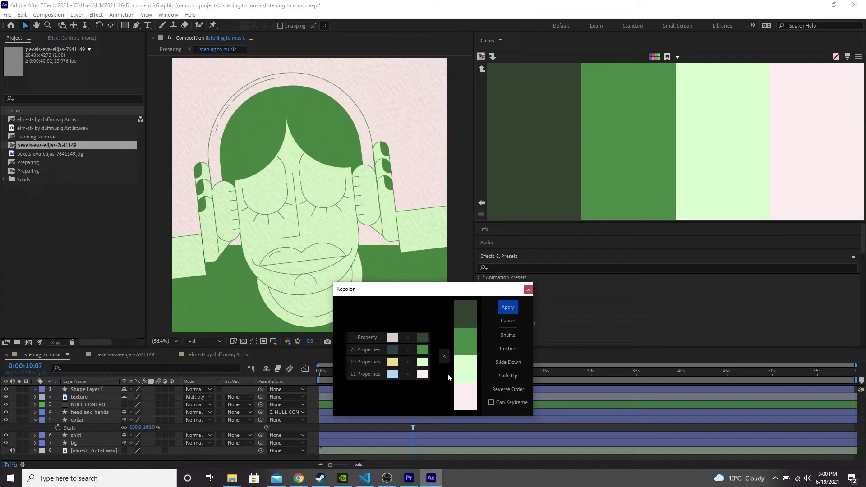
left_click(509, 339)
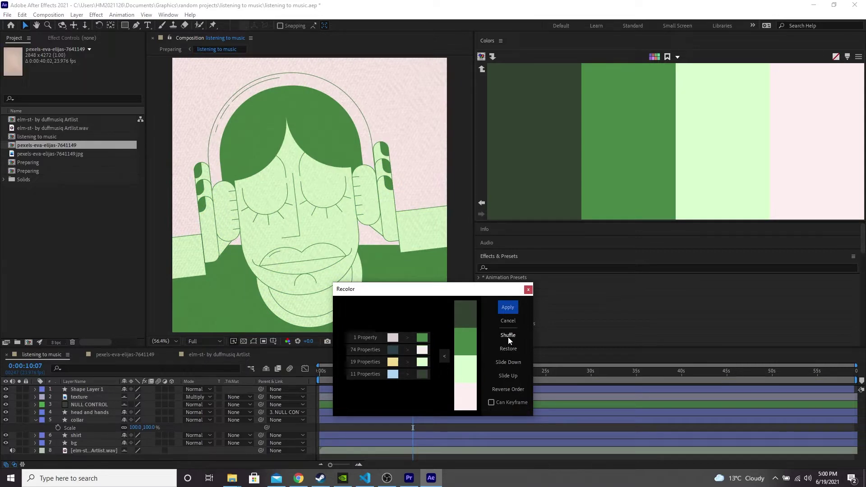
left_click(508, 339)
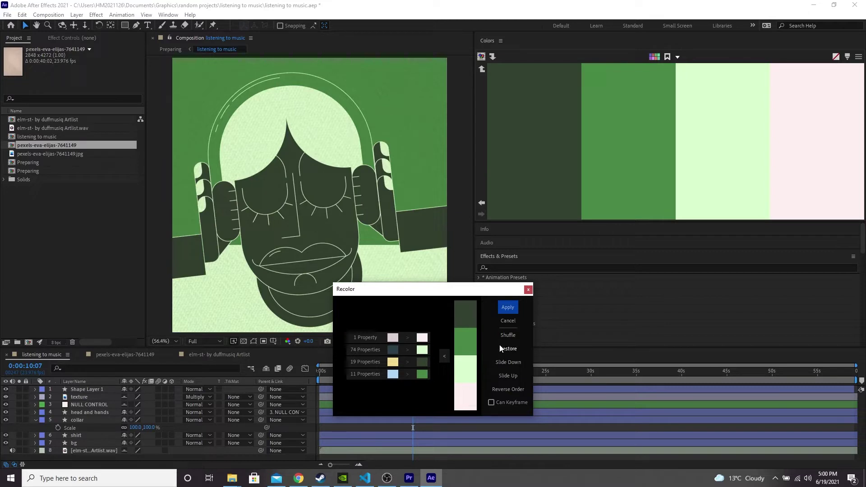
left_click(504, 341)
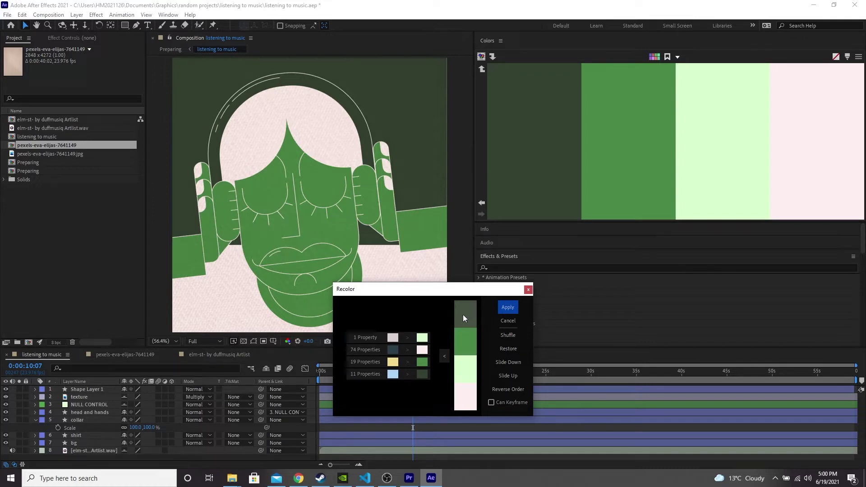
Assign dark green to the 1- and 74-property groups, pale pink to 19, and medium green to 11, apply, and play the animation
left_click_drag(468, 314, 423, 348)
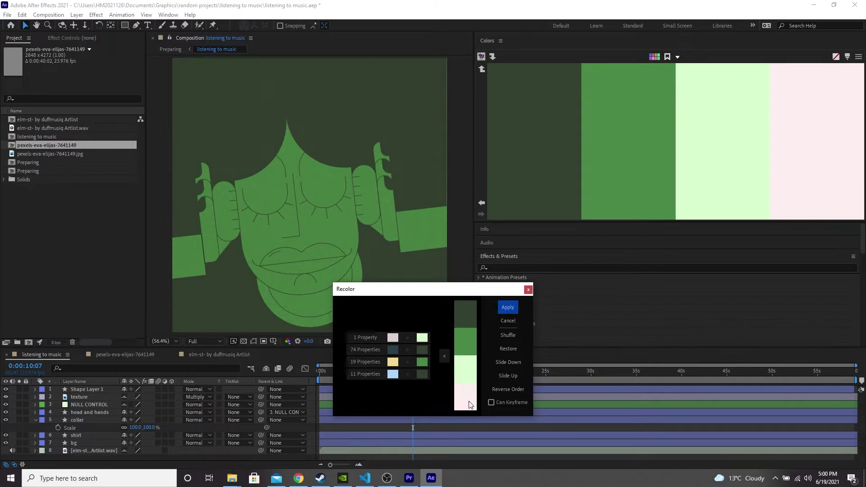
left_click_drag(465, 384, 422, 378)
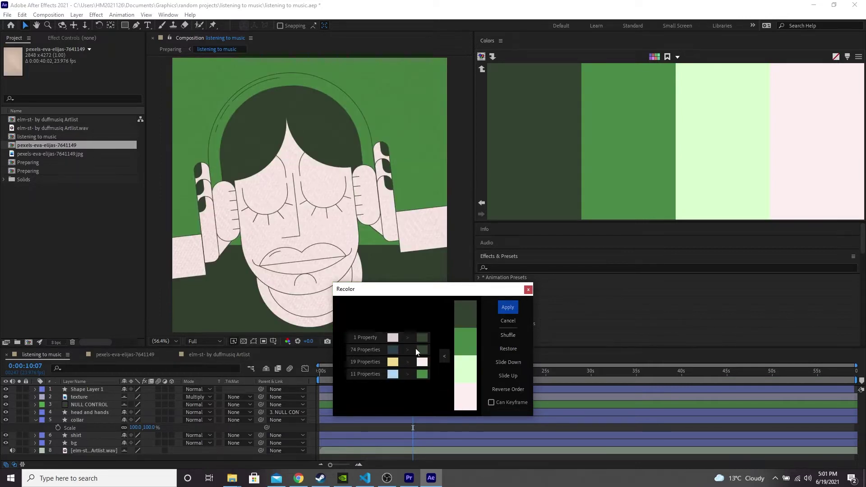
left_click(507, 307)
key("space")
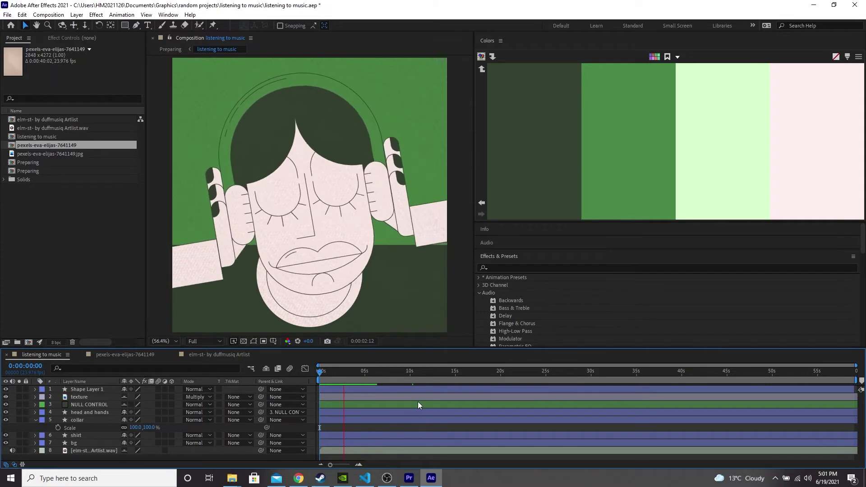
Save the current palette to the palette library and check the library's saved palettes
left_click(668, 57)
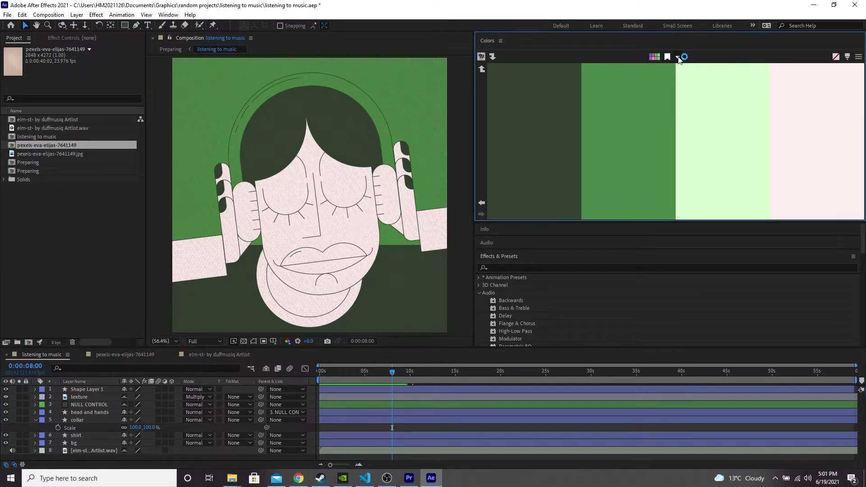
left_click(678, 58)
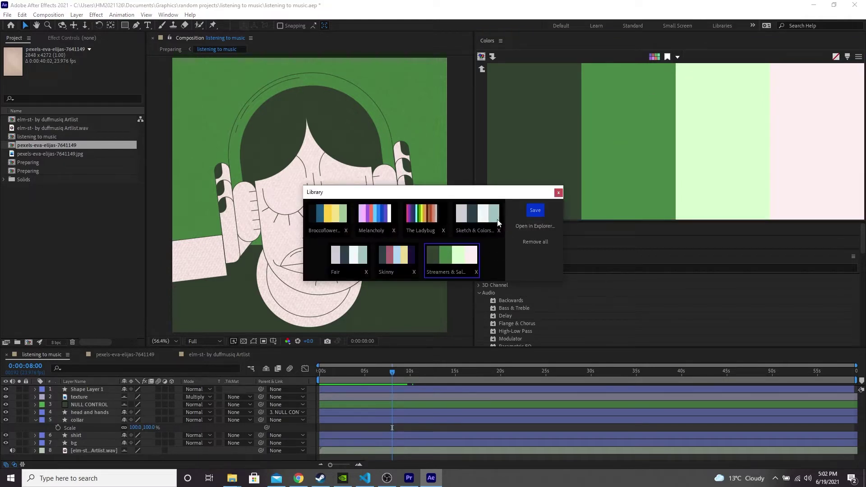
left_click(558, 193)
Edit the current palette and change its pale pink swatch to yellow
left_click(848, 58)
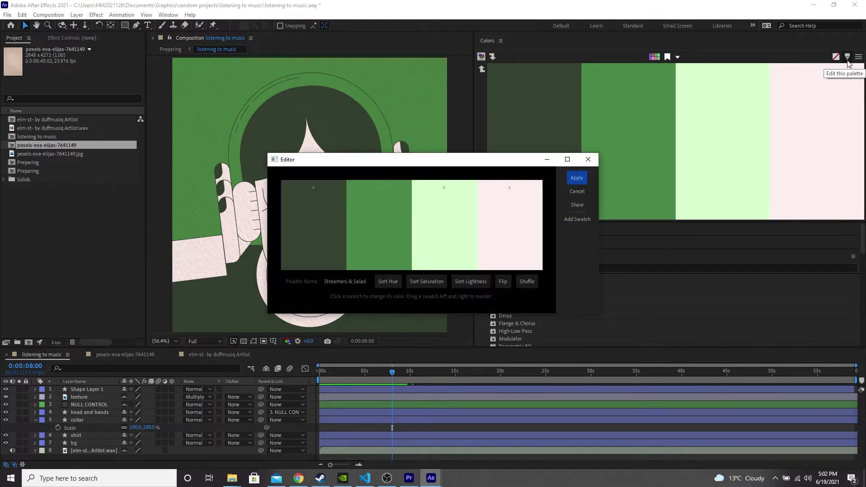
left_click(507, 215)
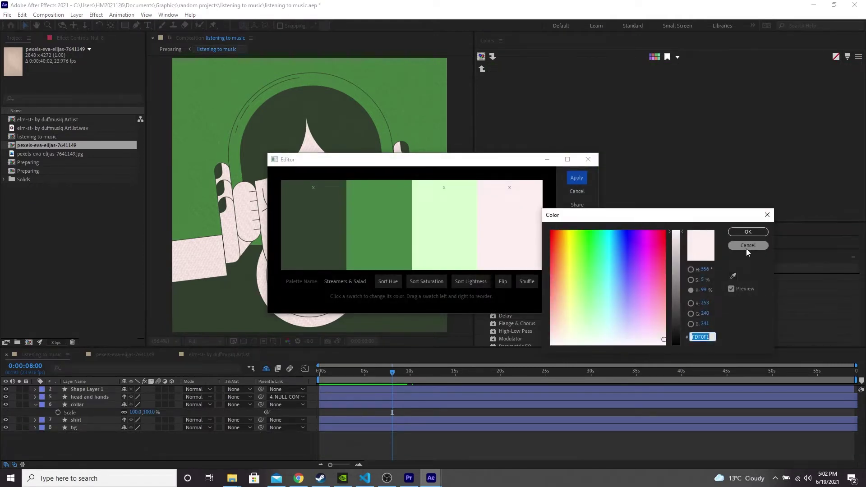
left_click_drag(595, 307, 565, 271)
left_click(748, 231)
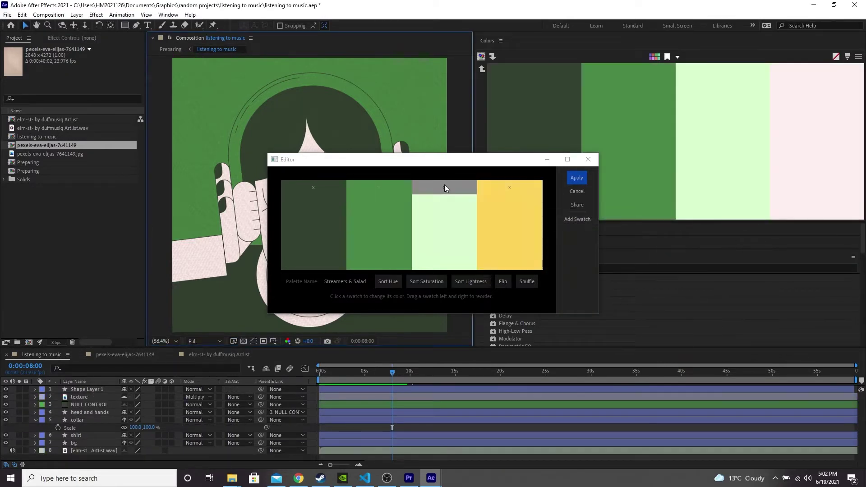
Remove the light green swatch from the palette and add a new swatch
left_click(451, 191)
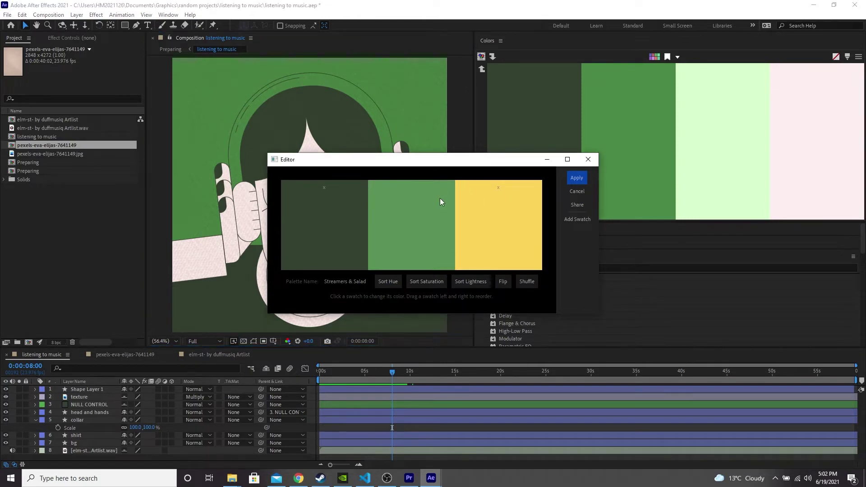
left_click(577, 219)
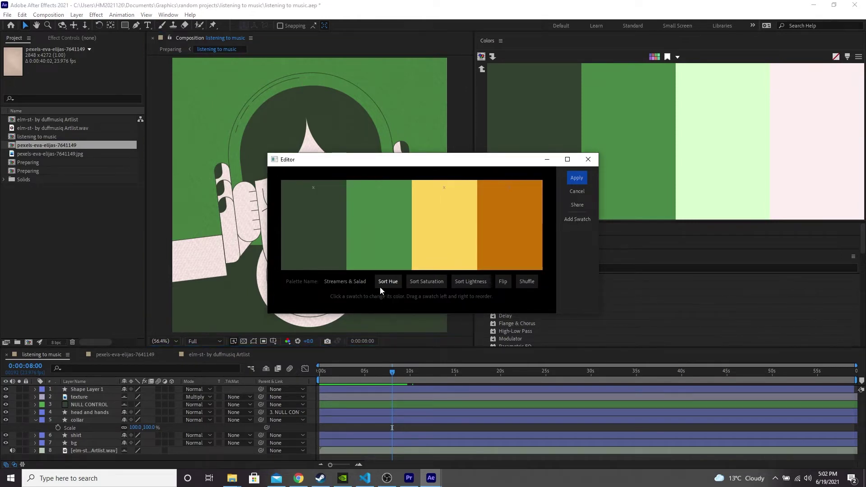
Try sorting the edited palette's swatches by hue and by saturation
left_click(390, 281)
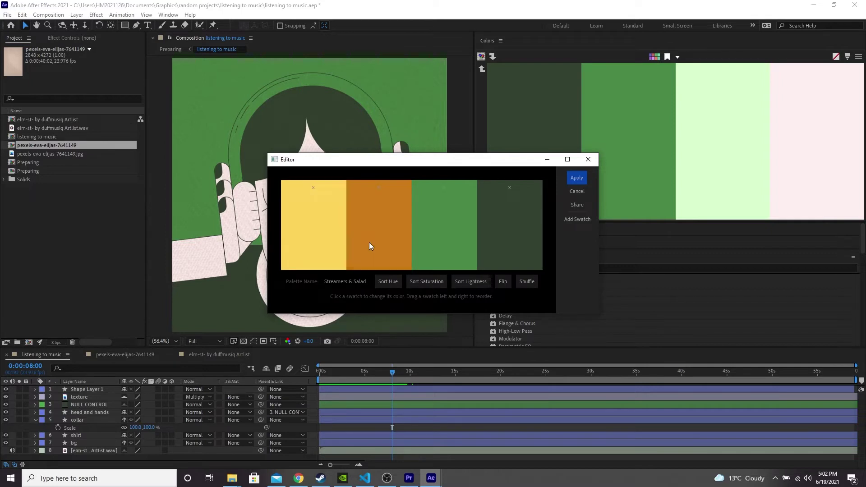
left_click(356, 283)
left_click(400, 280)
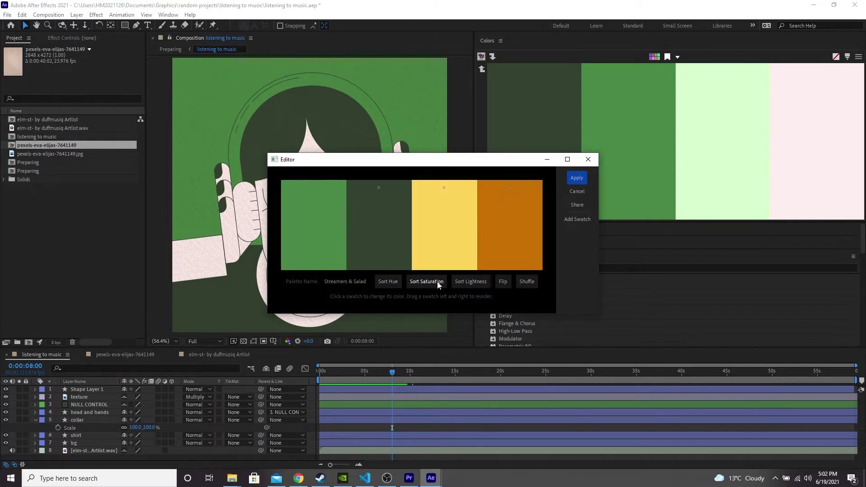
Shuffle the palette's swatches, move the yellow swatch to second place after dark green, and apply the edited palette
left_click(529, 283)
left_click(530, 283)
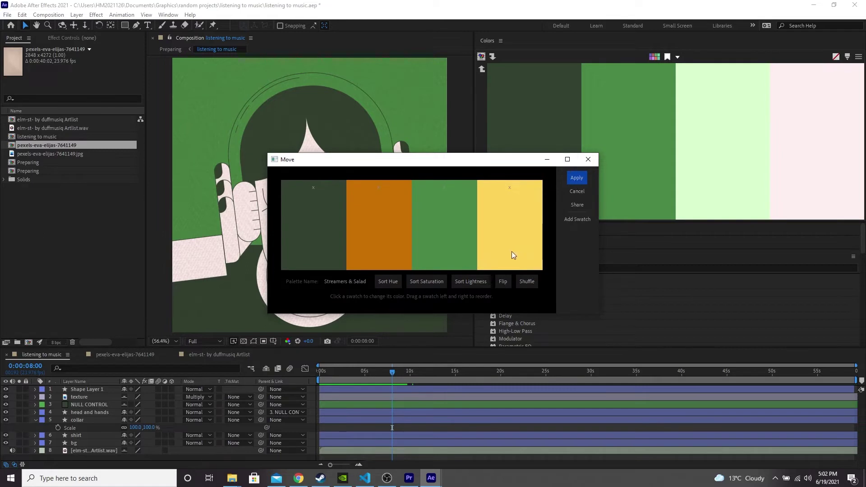
left_click_drag(511, 251, 367, 243)
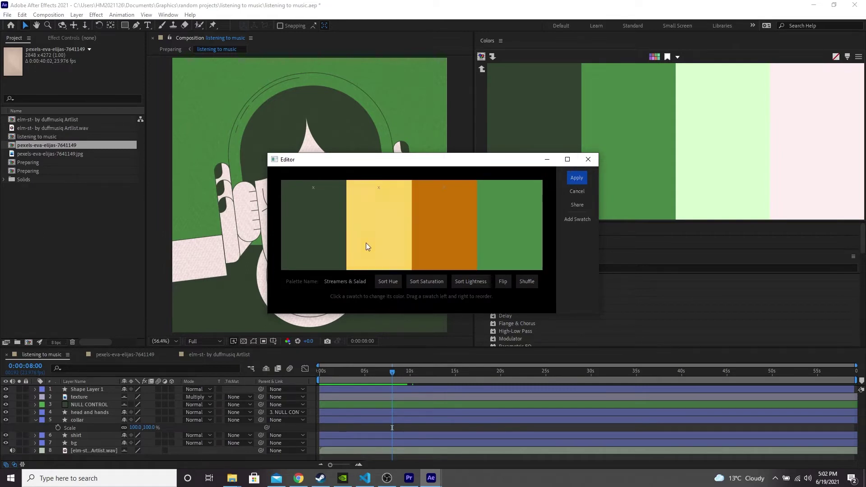
left_click(577, 179)
Recolor the composition with the edited palette, mapping pale pink to yellow and green to orange, and apply it
left_click(481, 68)
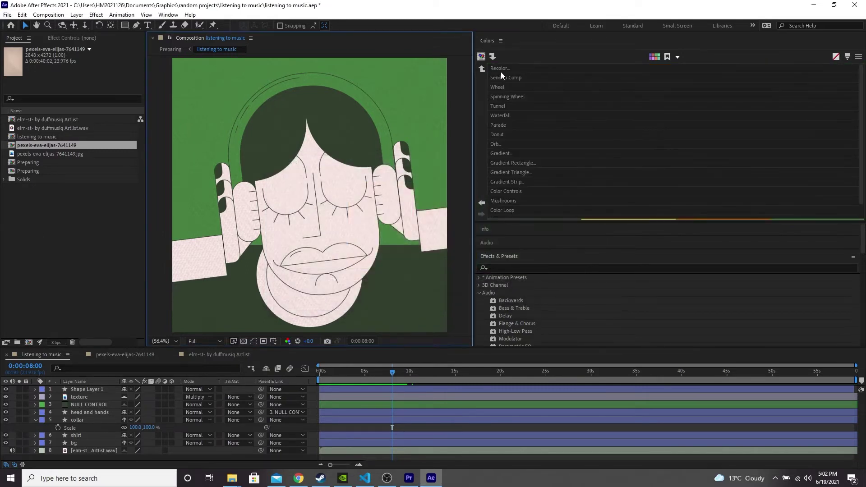
left_click(502, 70)
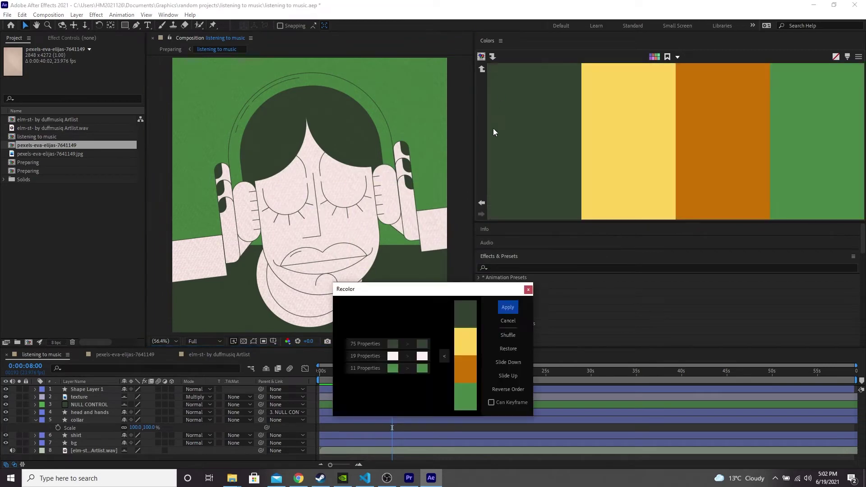
left_click(444, 356)
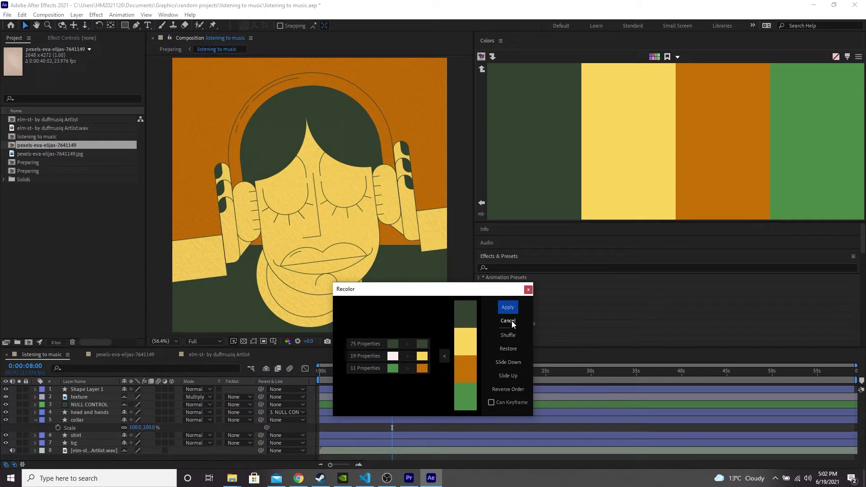
left_click(509, 309)
Try generating a color Wheel and a Spinning Wheel from the palette, and scrub the timeline to preview the spinning one
left_click(481, 69)
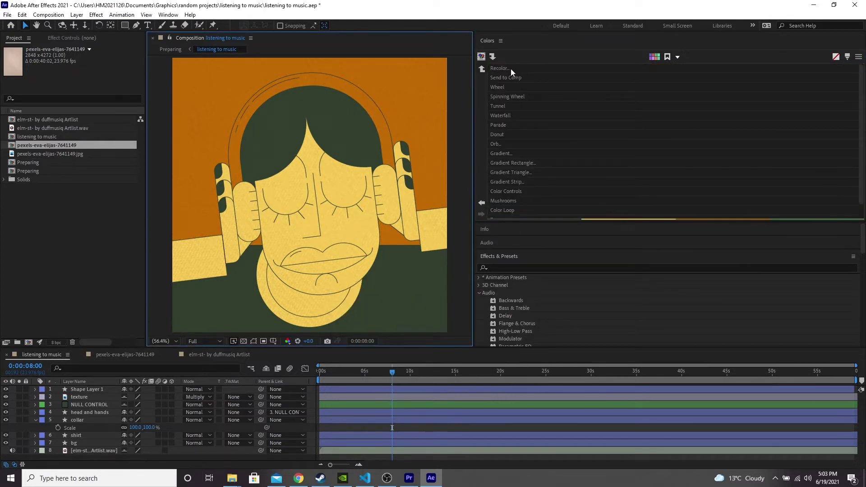
left_click(512, 87)
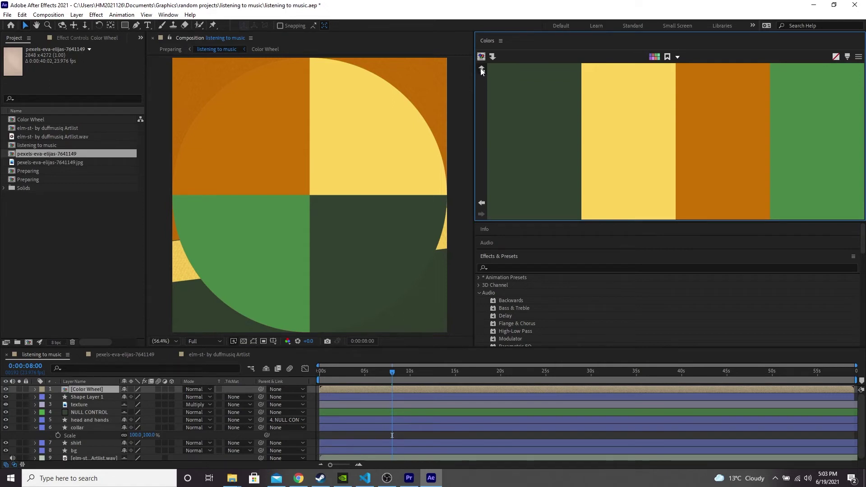
left_click(480, 68)
left_click(507, 93)
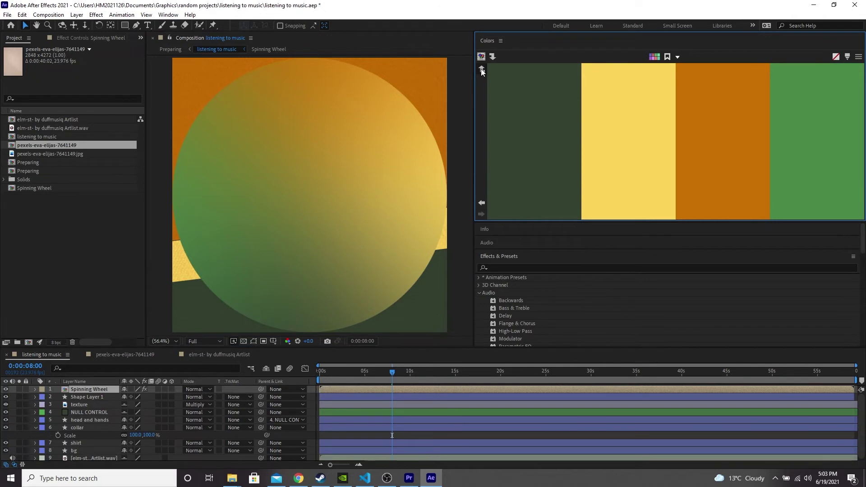
left_click(481, 68)
left_click_drag(373, 372, 449, 374)
Try generating an Orb from the palette's yellow and orange swatches, move it around the composition, and delete it
left_click(493, 57)
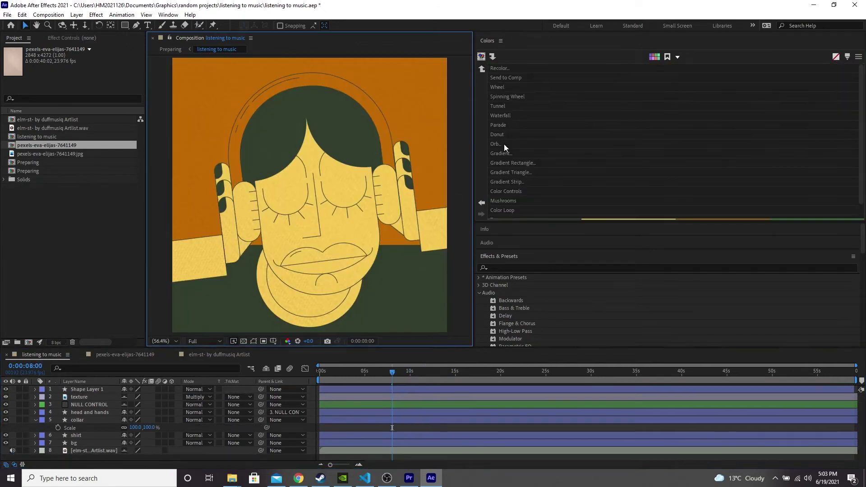
left_click(505, 144)
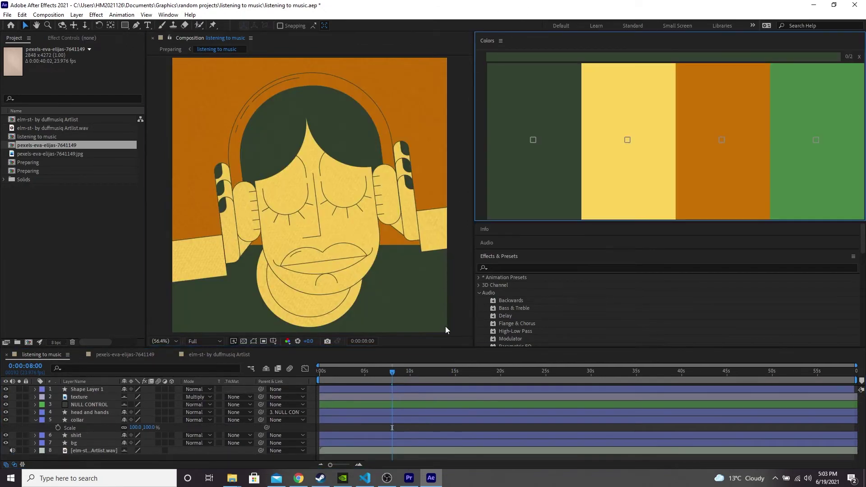
left_click_drag(329, 202, 380, 187)
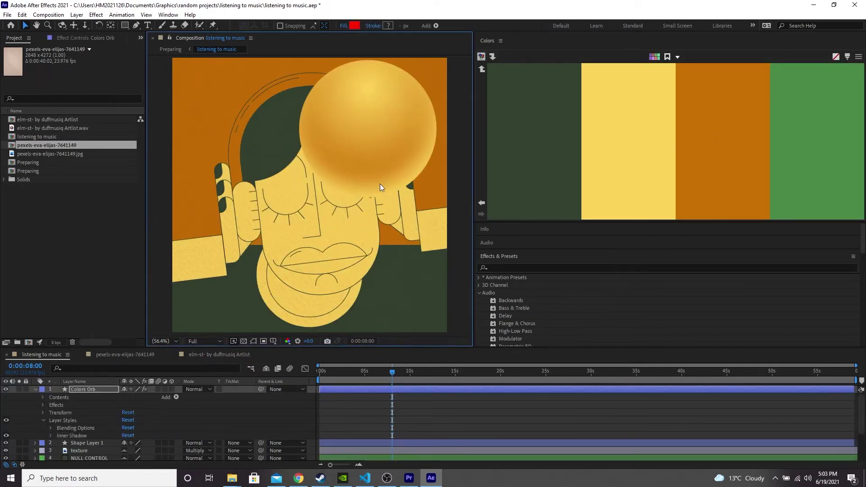
left_click_drag(382, 83, 394, 158)
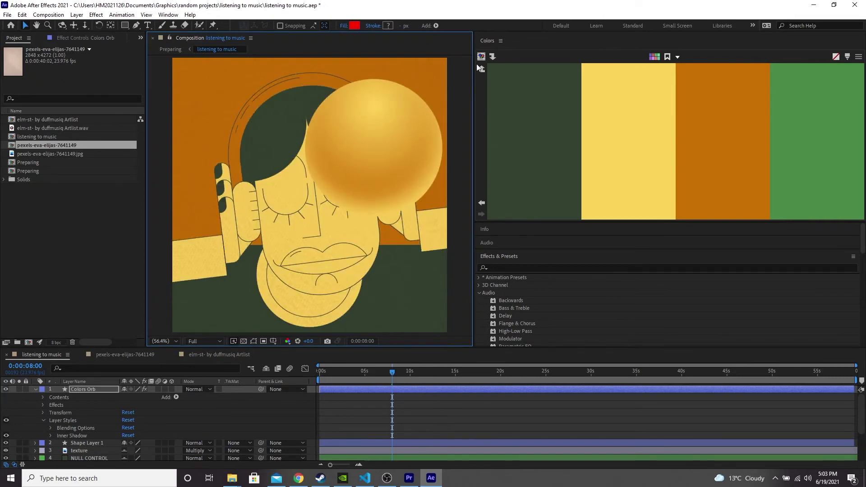
key("ctrl+z")
mouse_move(483, 69)
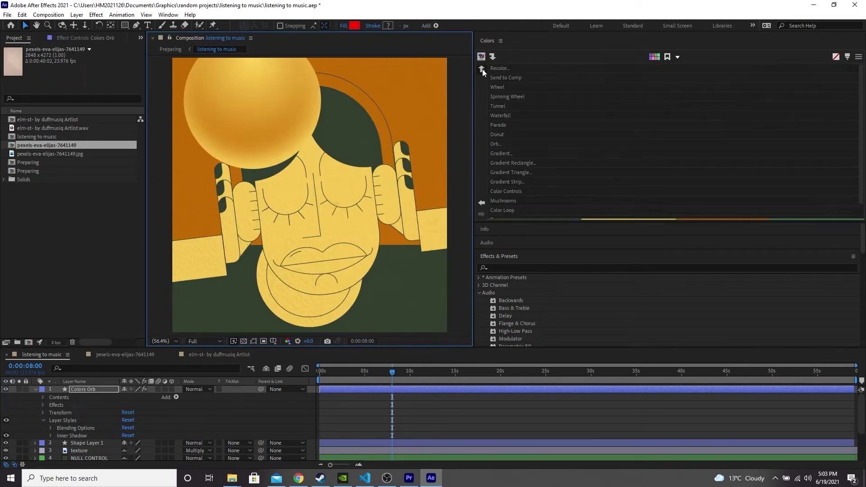
key("ctrl+z")
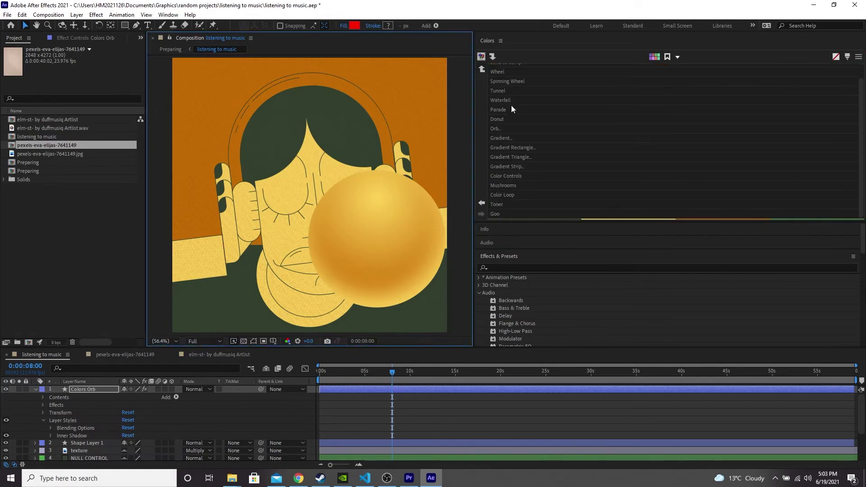
key("Delete")
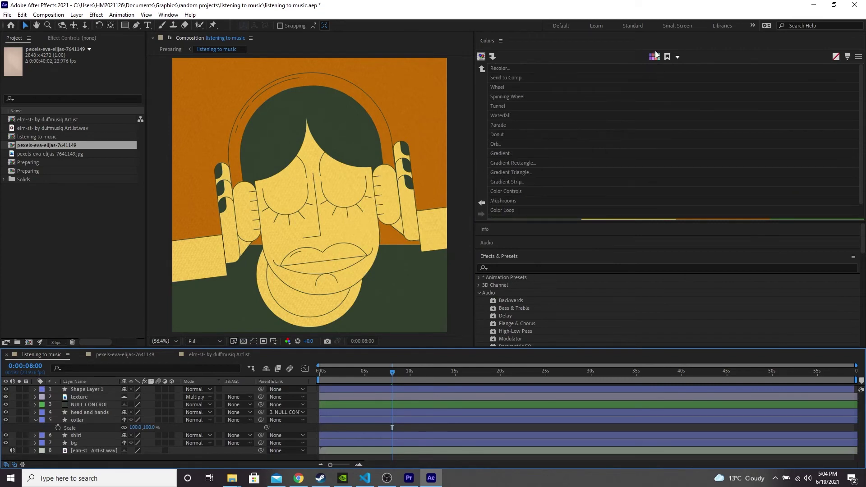
Browse back through the earlier palettes and return to the edited dark green, yellow, orange and green palette
left_click(481, 205)
left_click(481, 205)
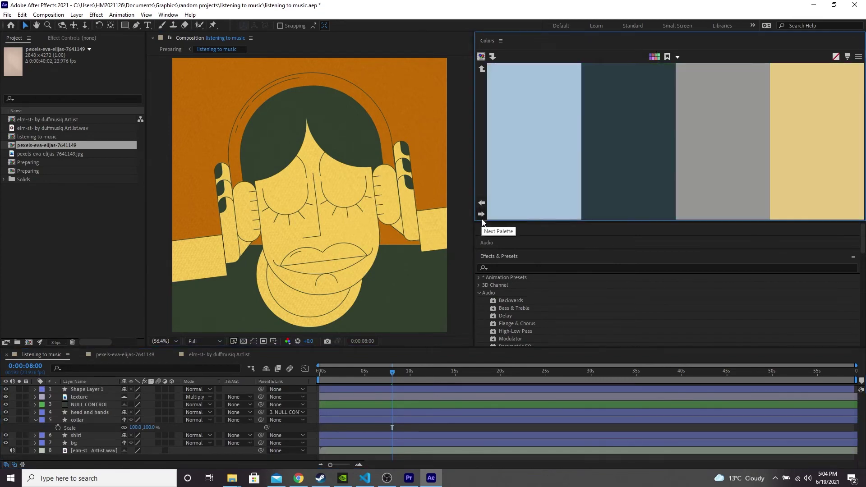
left_click(483, 214)
left_click(483, 214)
left_click(481, 203)
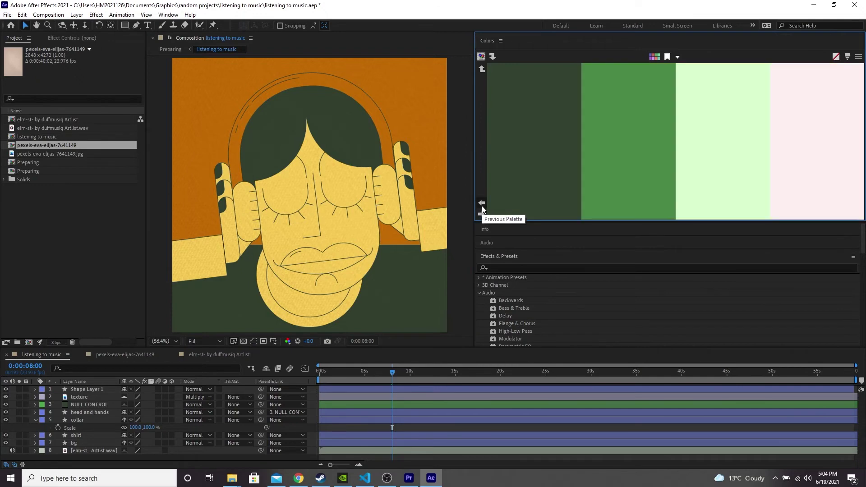
left_click(483, 214)
Try the Grid and Rows layouts for the palette display in the Colors settings, choose another layout, and close the settings
left_click(859, 59)
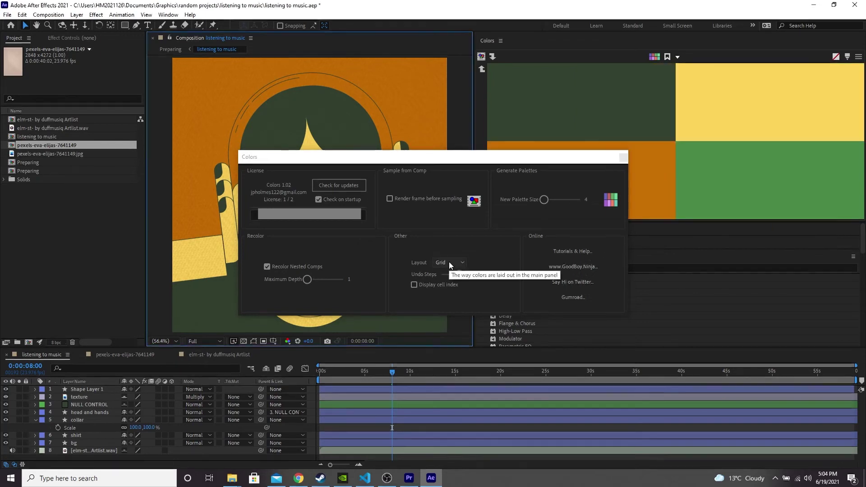
left_click_drag(433, 159, 310, 157)
left_click(326, 261)
left_click(328, 288)
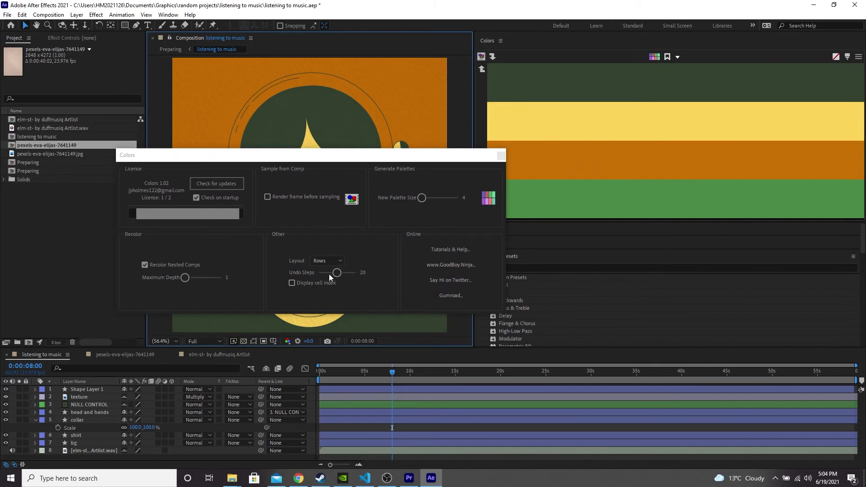
left_click(328, 263)
left_click(326, 280)
left_click(502, 155)
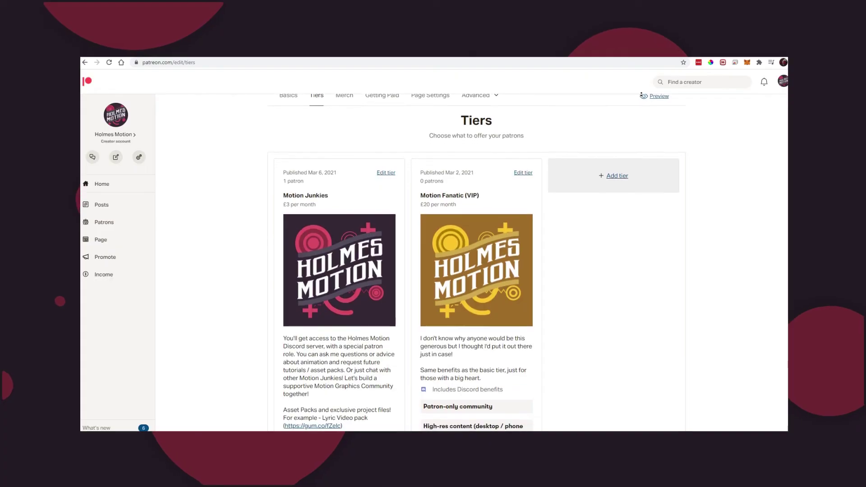
Switch to Patreon and look through the Holmes Motion membership tiers and the posts offering After Effects assets
scroll(641, 95, "down", 2)
scroll(641, 95, "down", 1)
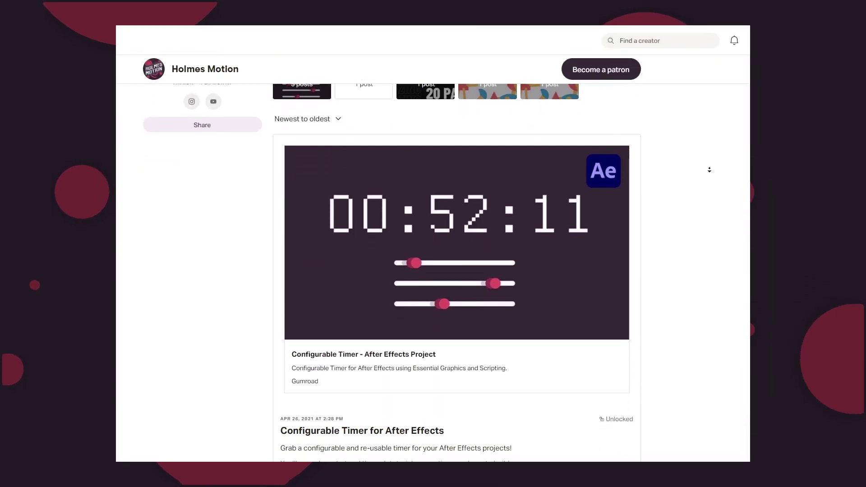
scroll(709, 170, "down", 4)
scroll(709, 170, "down", 7)
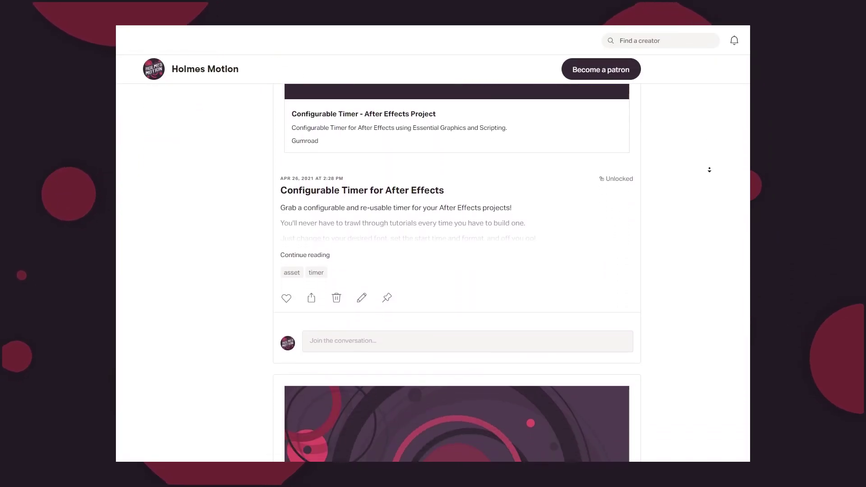
scroll(710, 170, "down", 7)
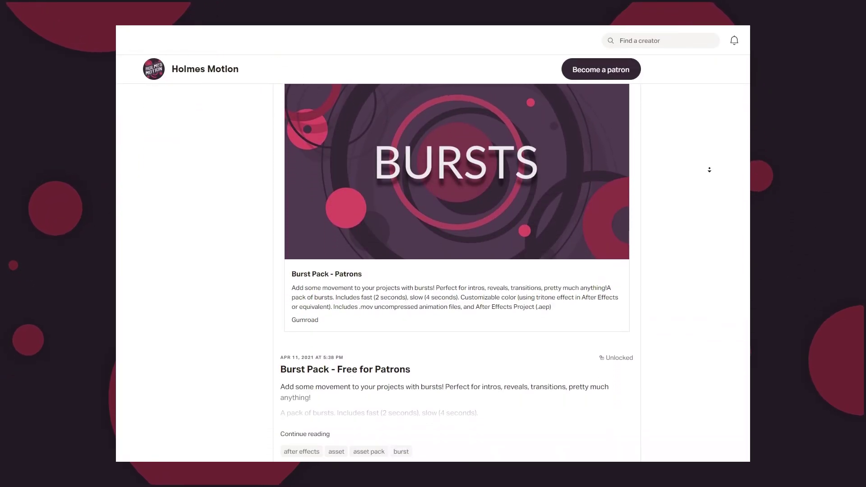
scroll(710, 169, "down", 5)
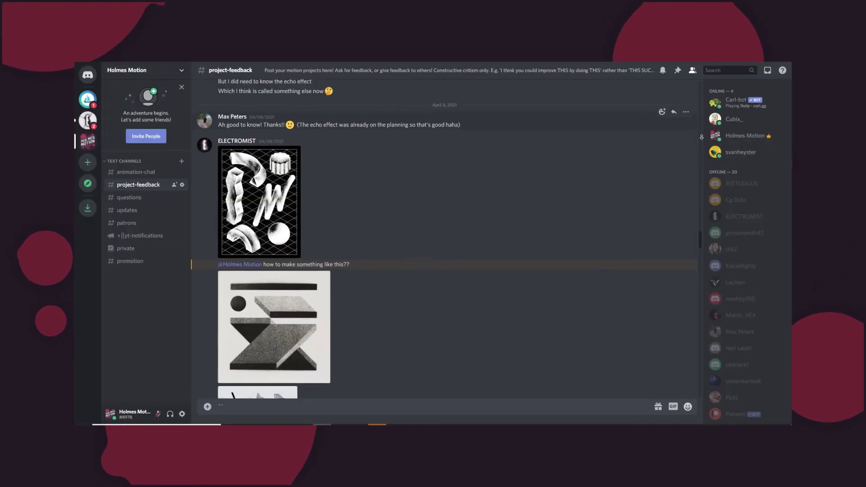
Switch to Discord and read through the messages in the Holmes Motion project-feedback channel
scroll(702, 137, "down", 3)
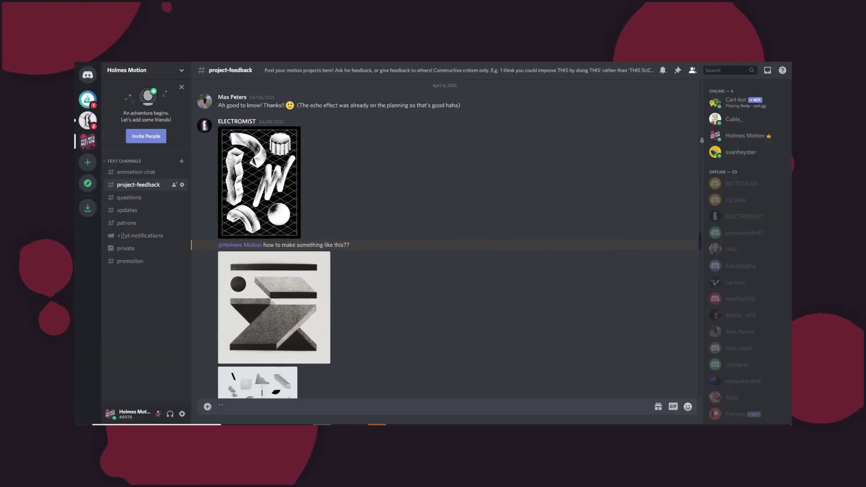
scroll(703, 141, "down", 3)
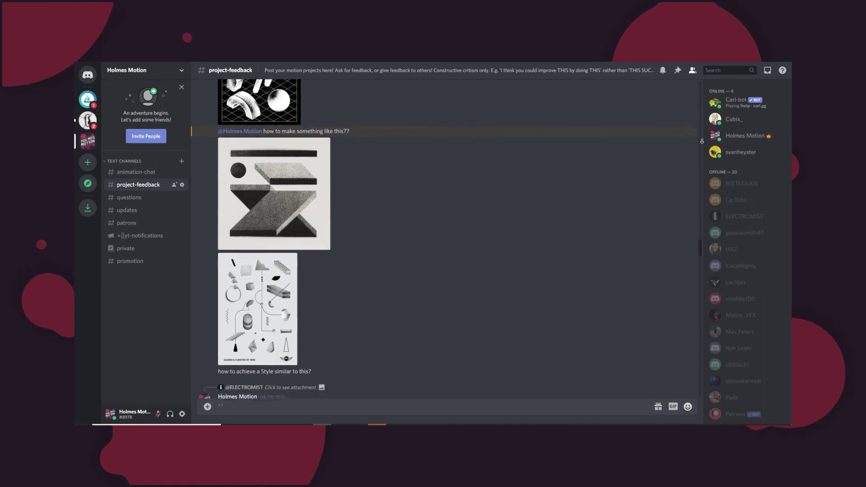
scroll(702, 141, "down", 3)
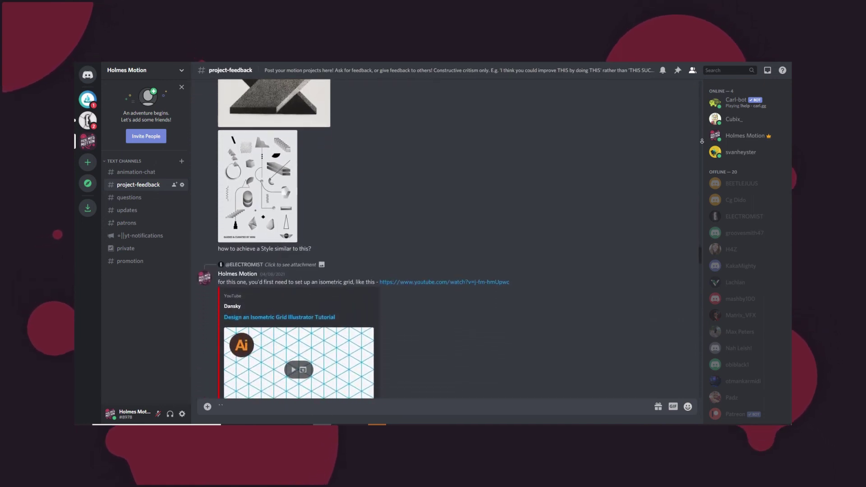
scroll(702, 141, "down", 1)
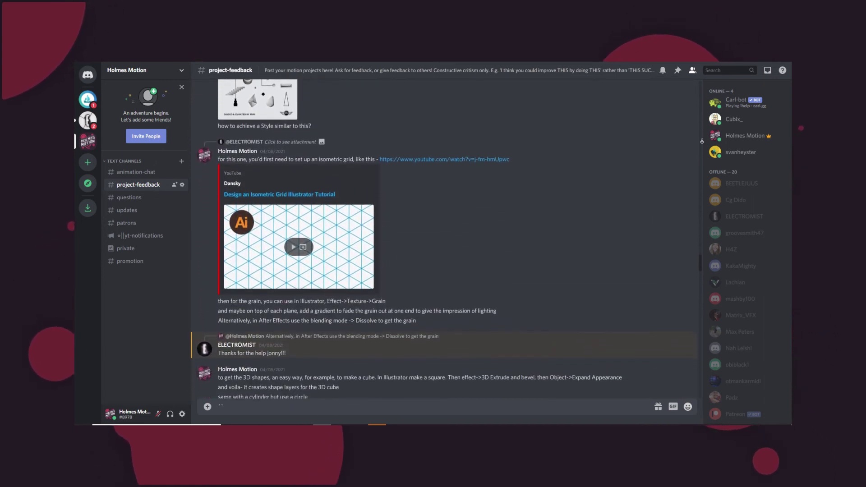